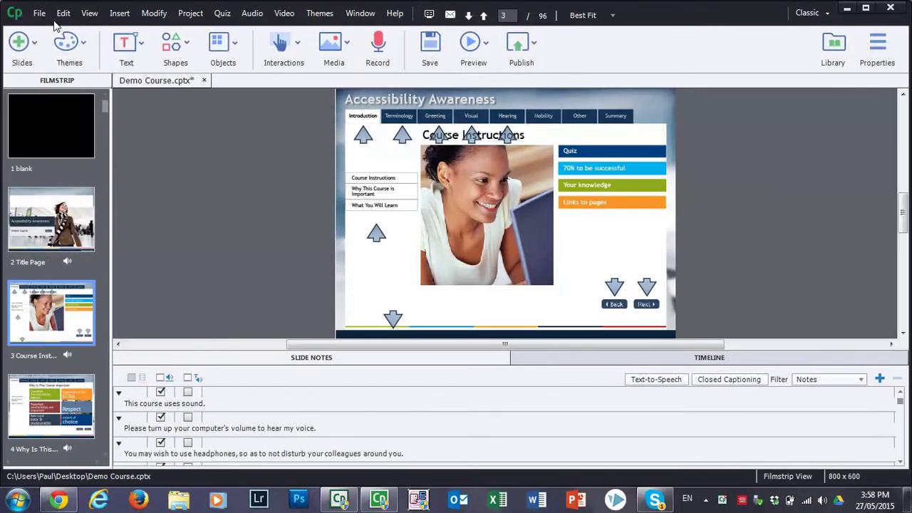
Step: Export the project captions and closed captions to Demo Course Captions.doc on the Desktop, replacing the existing file, and view the document in Word
left_click(40, 14)
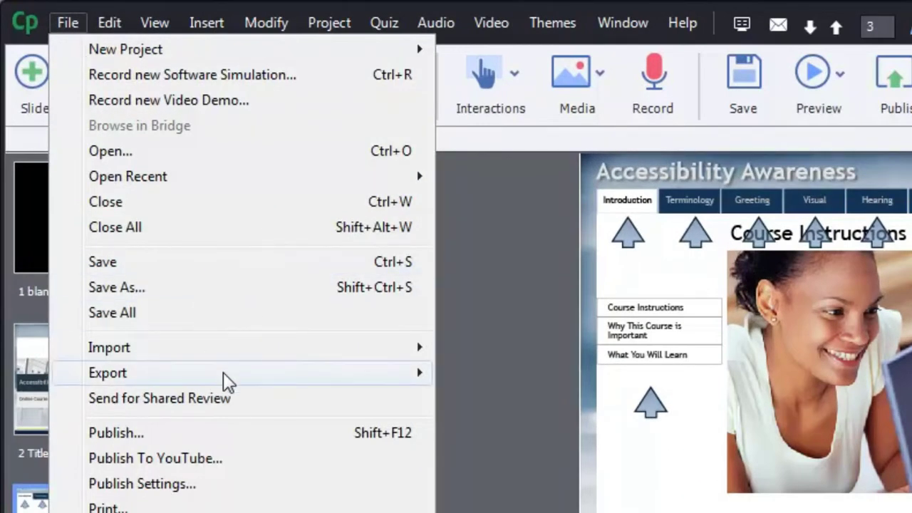
mouse_move(223, 374)
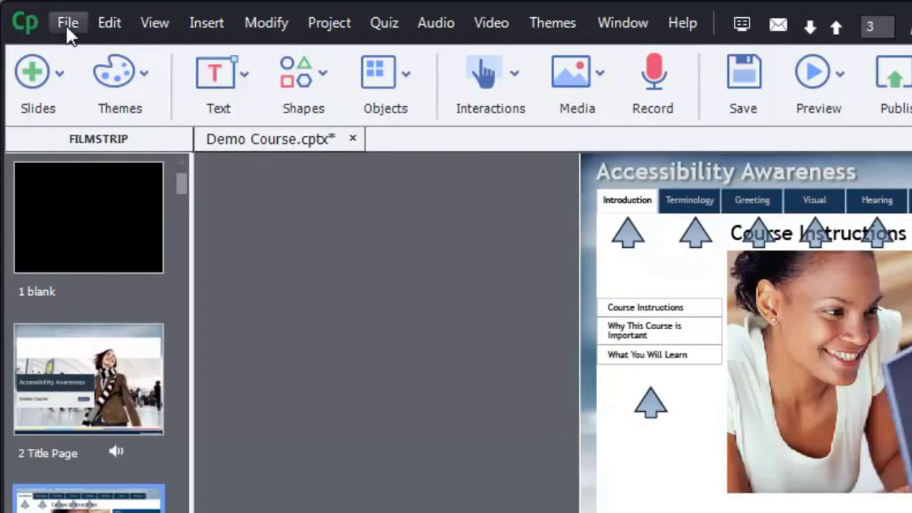
left_click(68, 26)
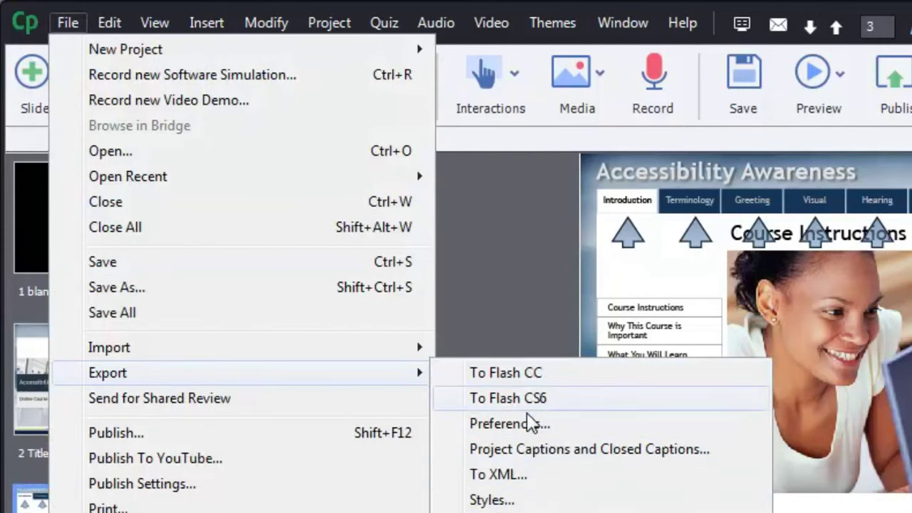
left_click(564, 452)
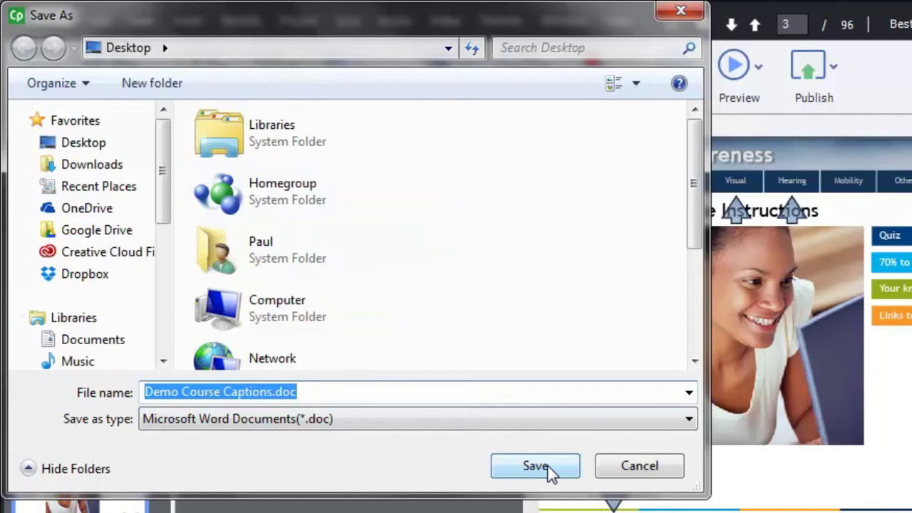
left_click(548, 467)
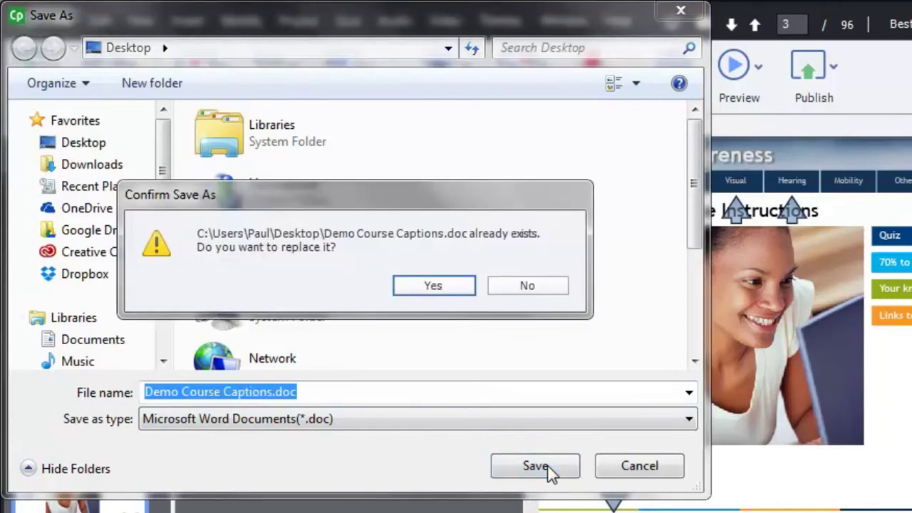
left_click(433, 286)
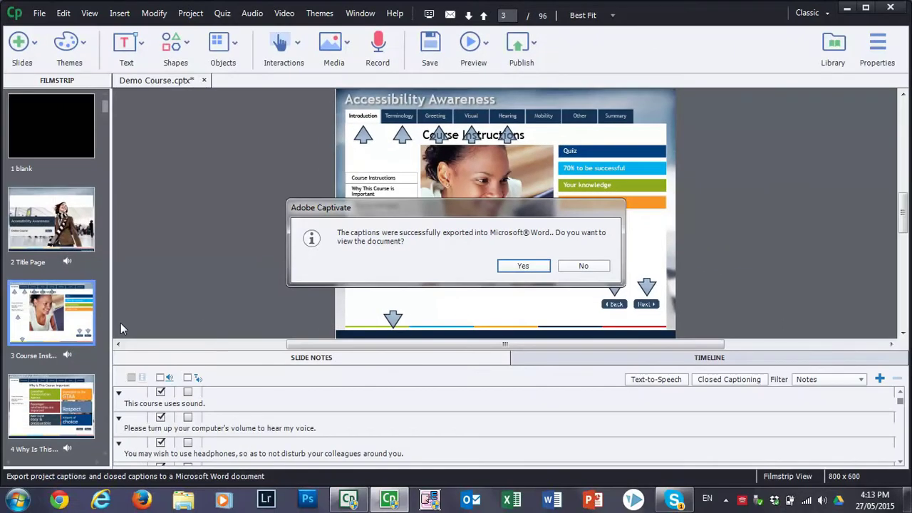
left_click(533, 269)
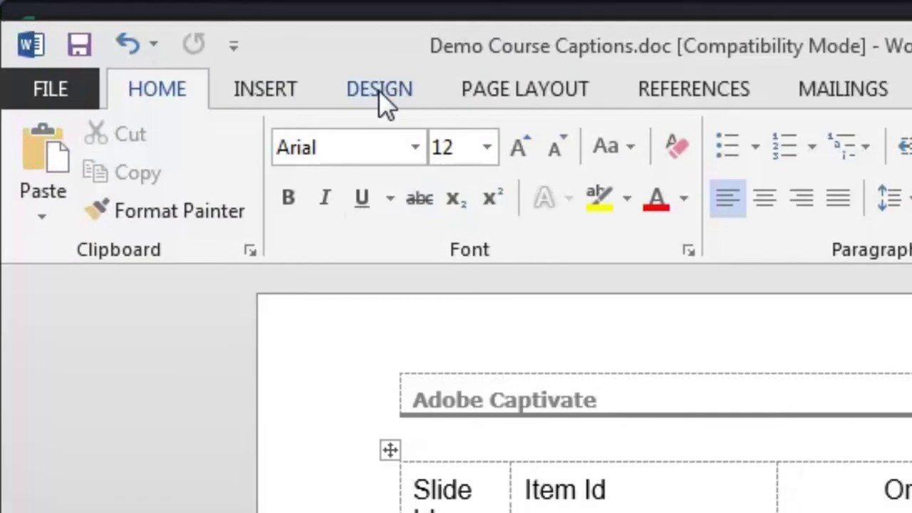
Step: Set the caption document's page color to blue
left_click(378, 90)
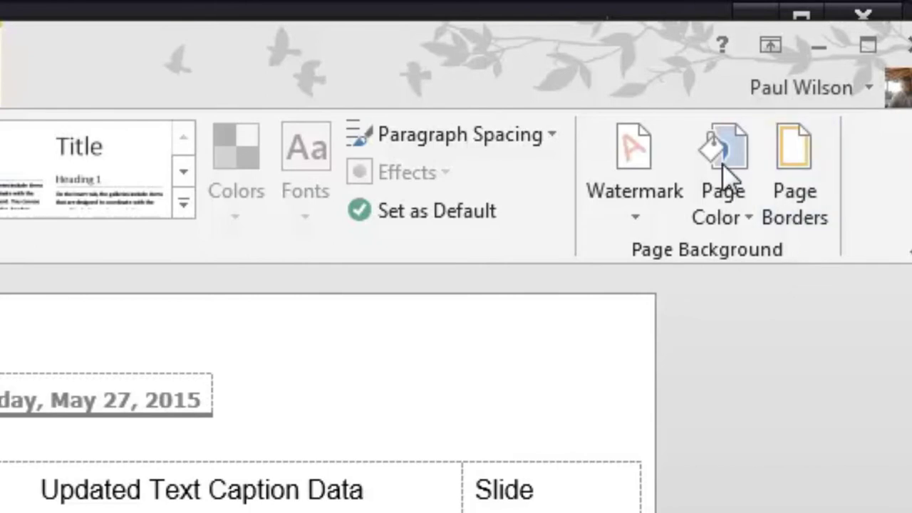
left_click(732, 212)
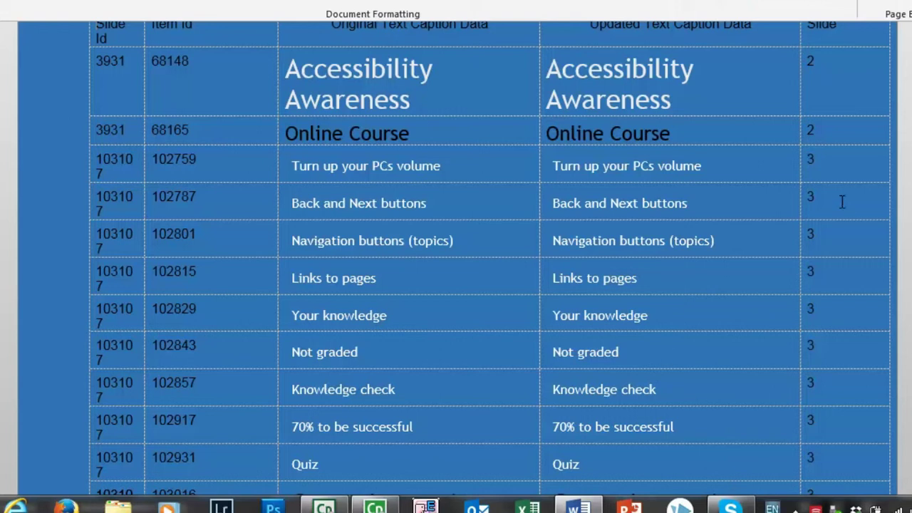
Step: Highlight the "Updated Text Caption Data" column title in the table's header row and clear the selection without editing it
scroll(840, 202, "up", 3)
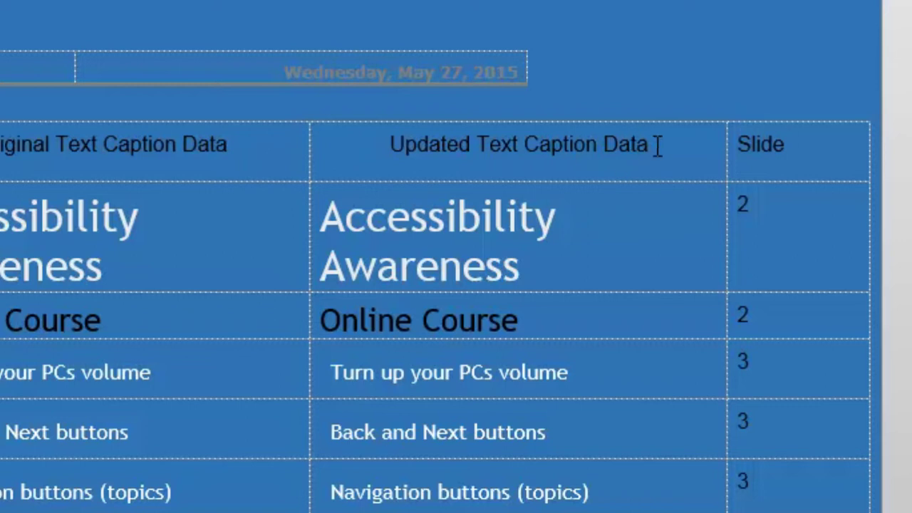
left_click_drag(657, 145, 403, 140)
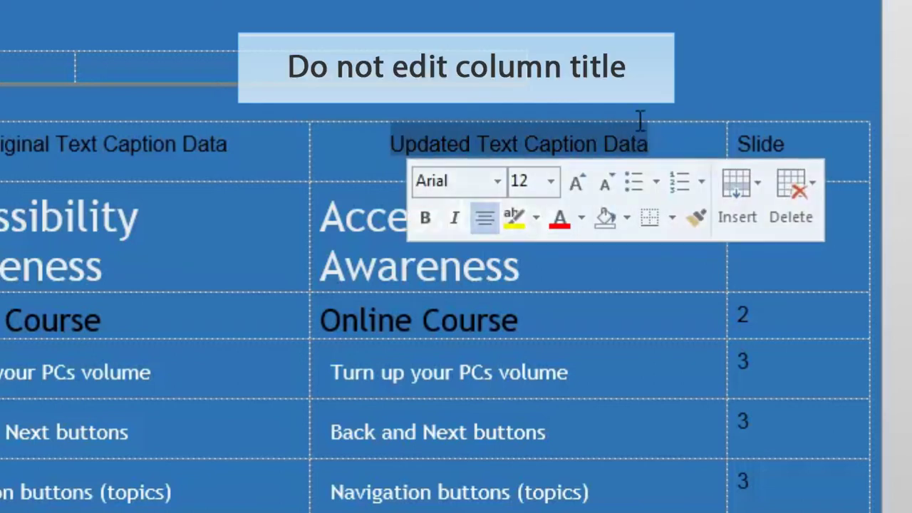
left_click(396, 145)
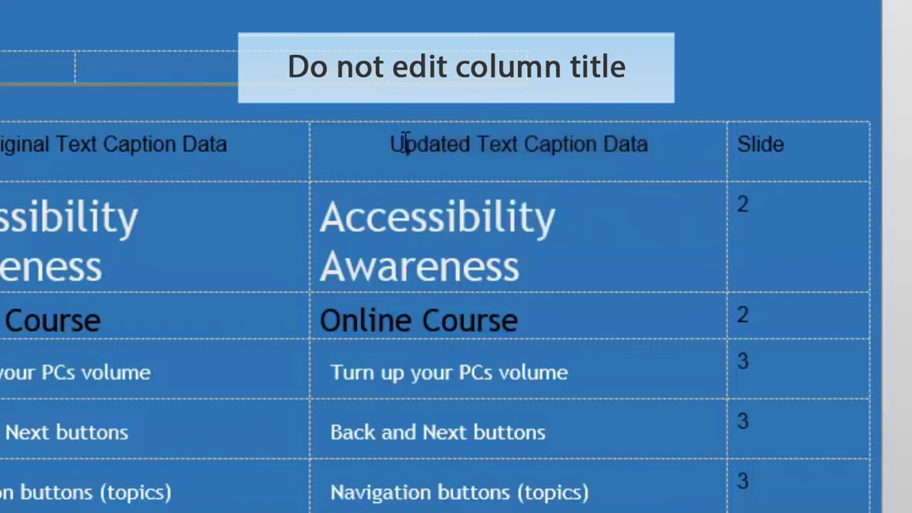
left_click_drag(387, 142, 633, 170)
left_click(405, 151)
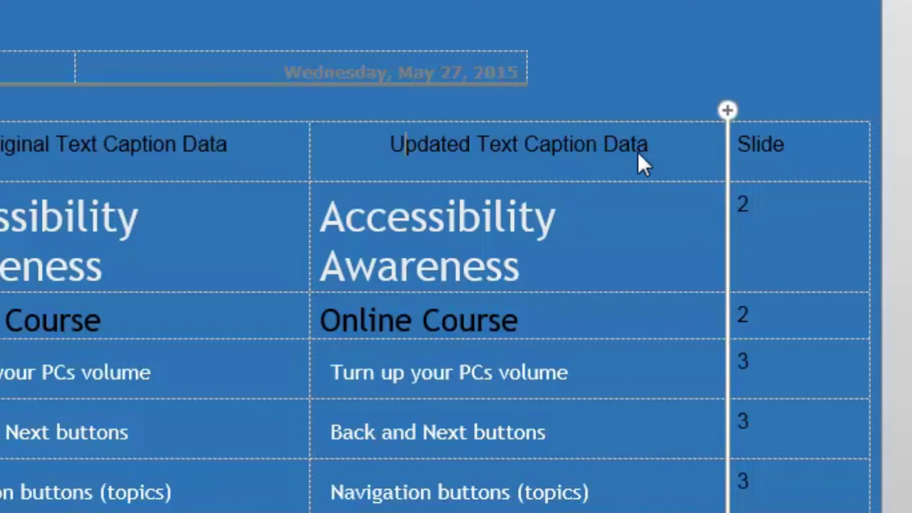
Step: Look through the updated captions of the slides, including the Assisting Exercise question and feedback texts for slide 17
scroll(555, 179, "down", 10)
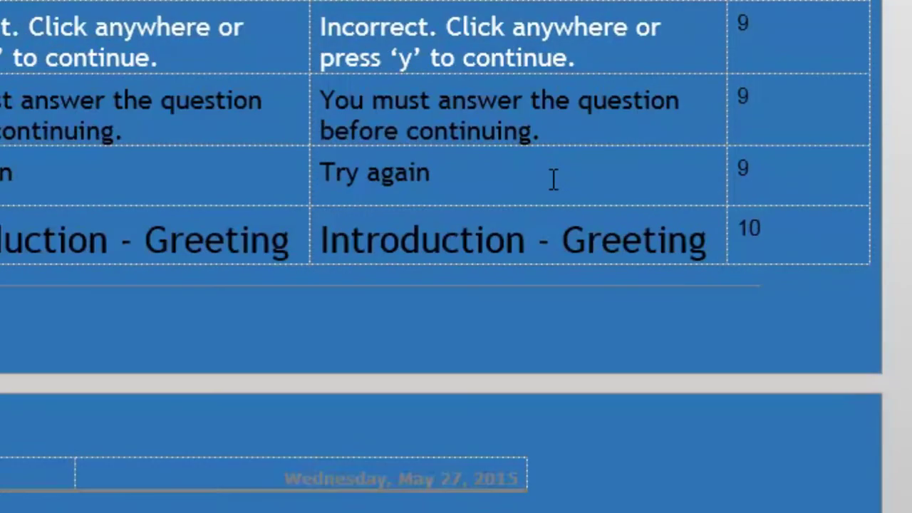
scroll(553, 178, "down", 6)
scroll(554, 178, "down", 9)
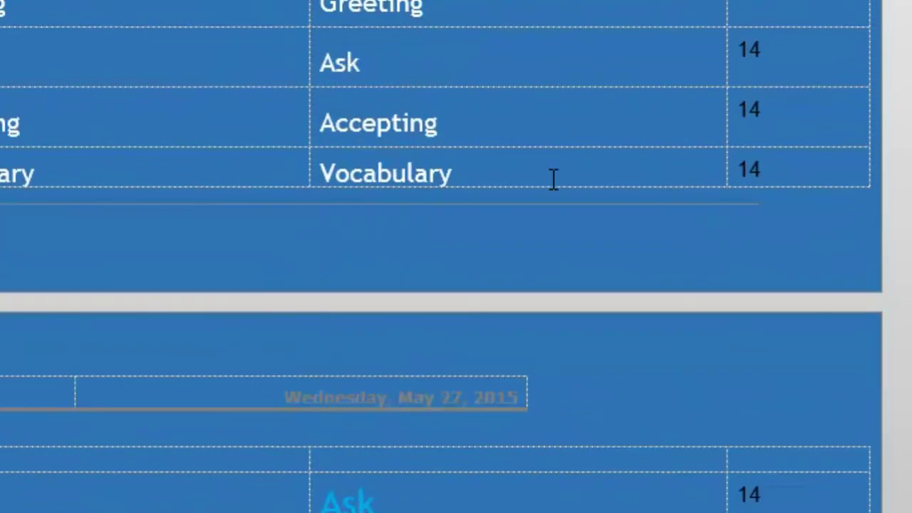
scroll(553, 178, "down", 12)
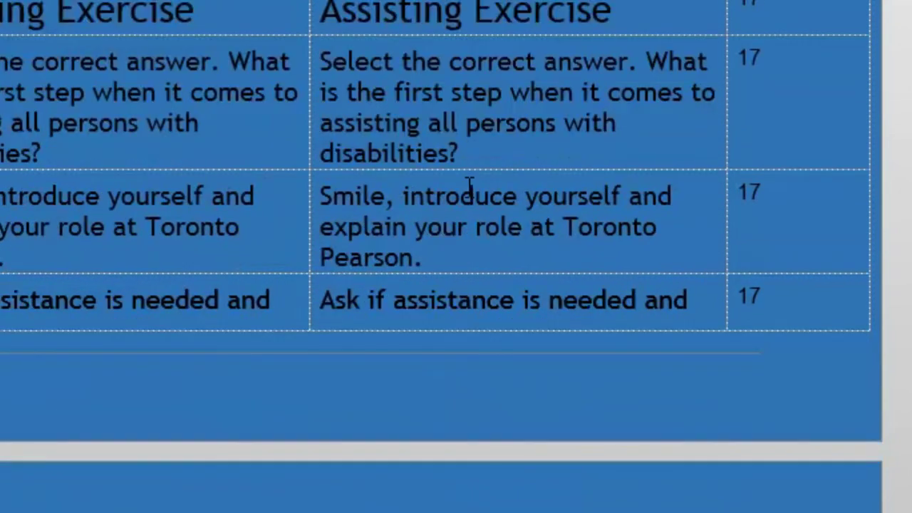
left_click(434, 92)
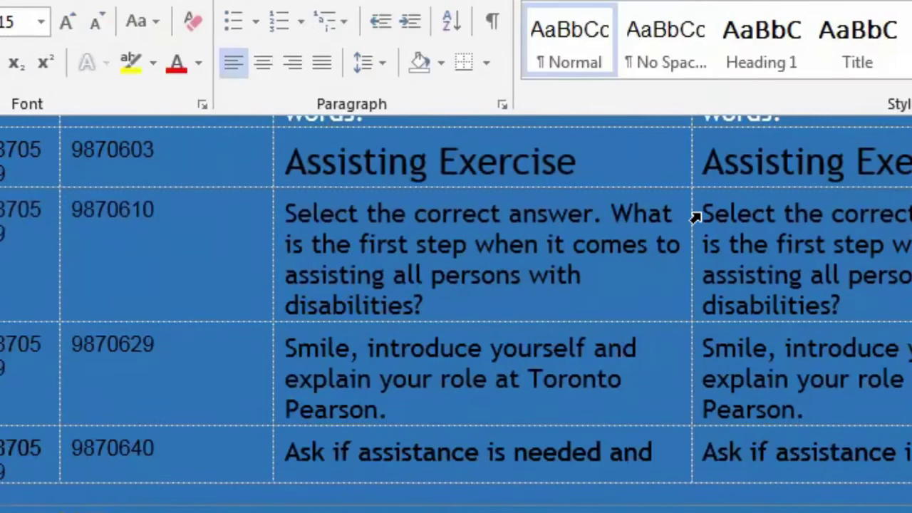
left_click(911, 317)
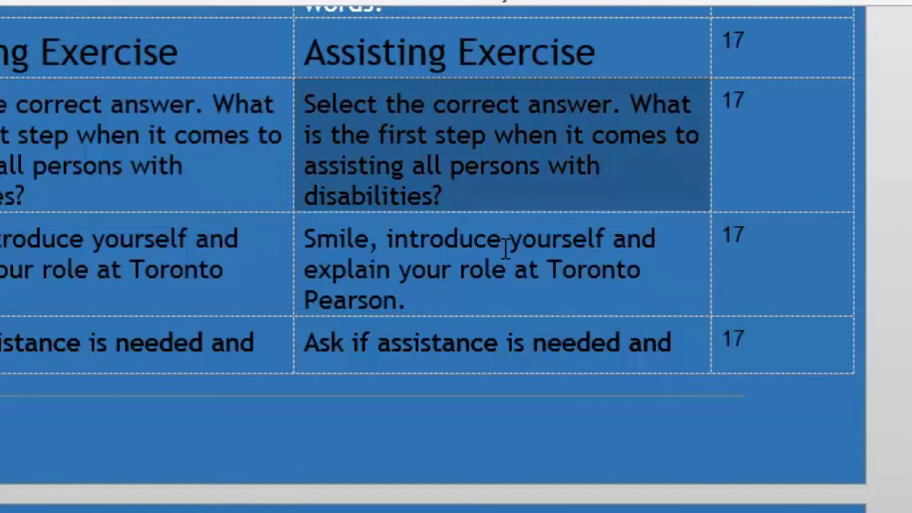
left_click(505, 246)
scroll(489, 234, "down", 10)
scroll(487, 226, "down", 20)
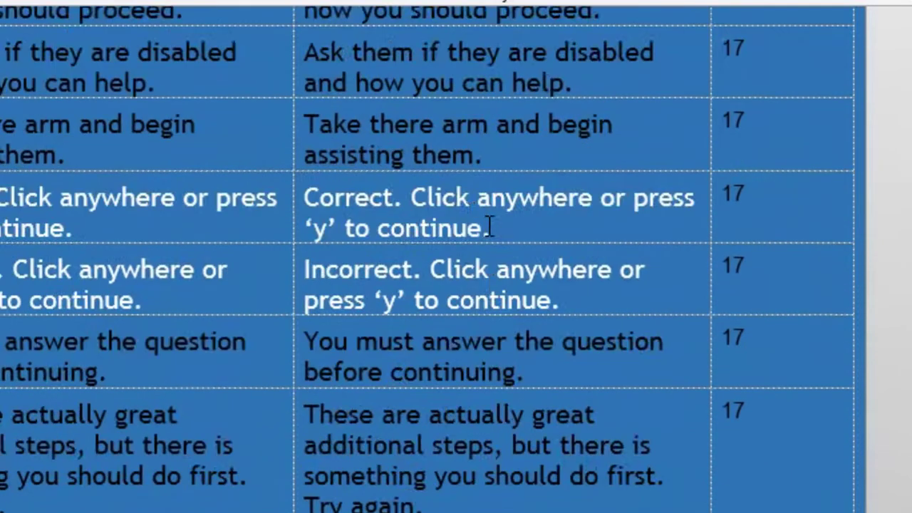
scroll(486, 227, "down", 20)
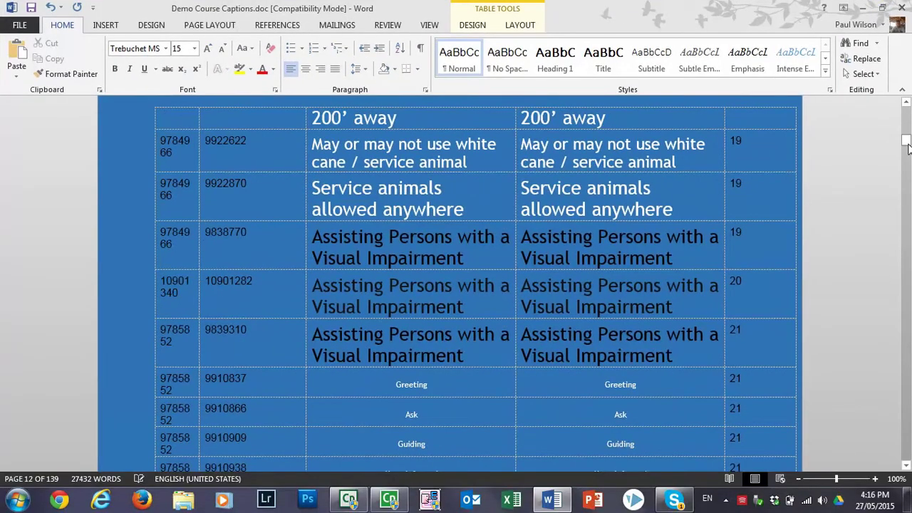
Step: Examine the captions near the document's end, covering the quiz results slide 96, the question pool slides and the theme slides
left_click_drag(908, 146, 906, 274)
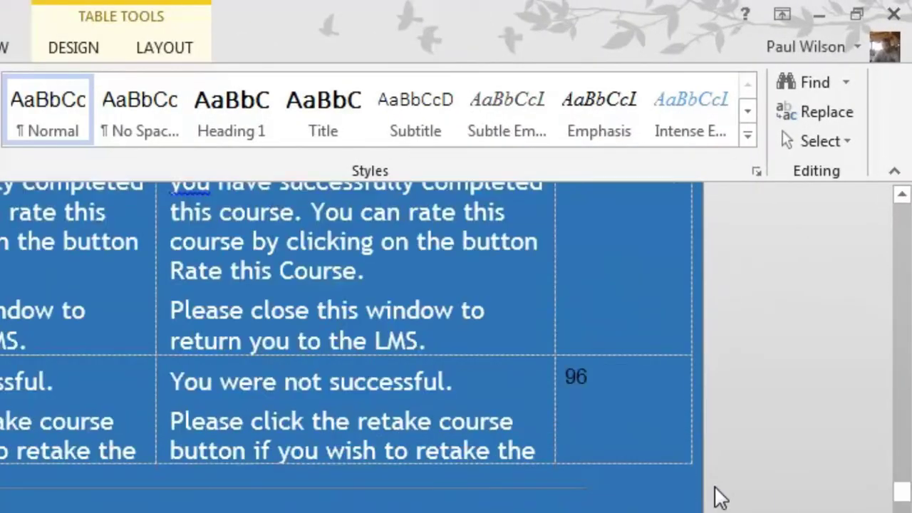
scroll(440, 393, "down", 5)
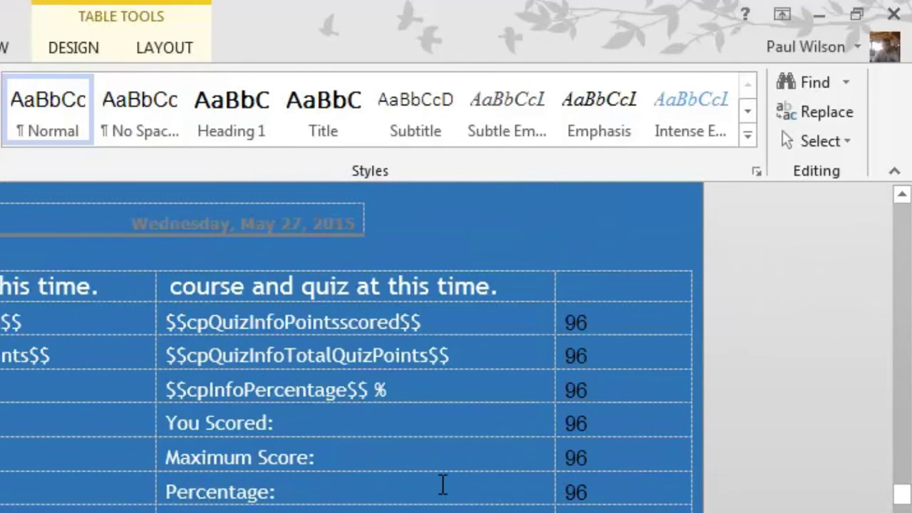
scroll(394, 495, "down", 5)
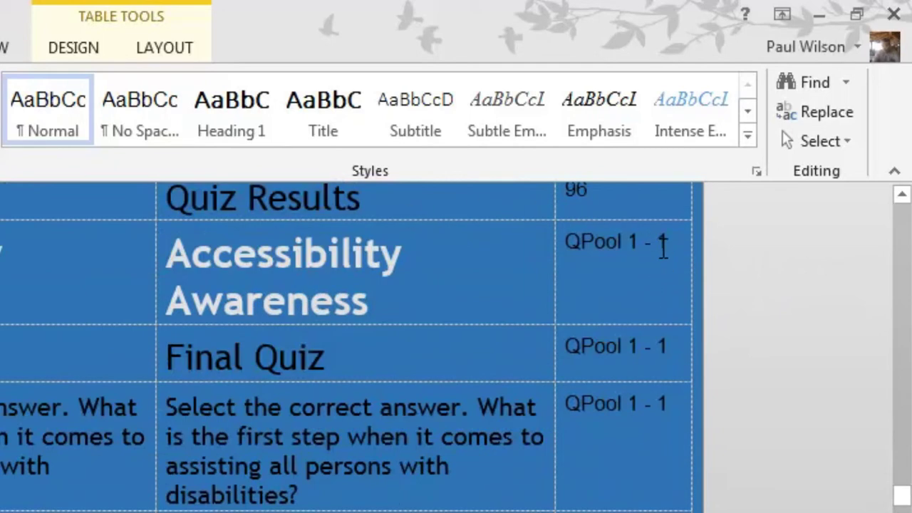
scroll(560, 422, "down", 15)
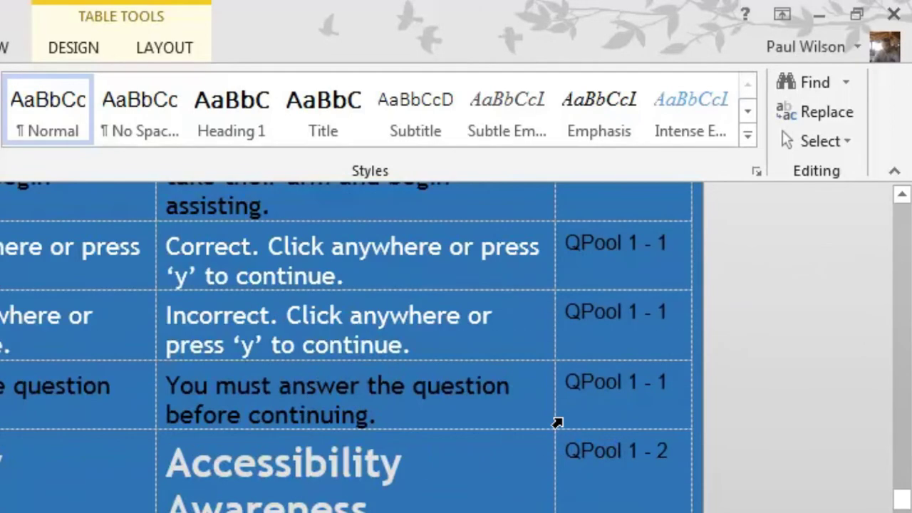
scroll(558, 422, "down", 3)
scroll(557, 423, "down", 5)
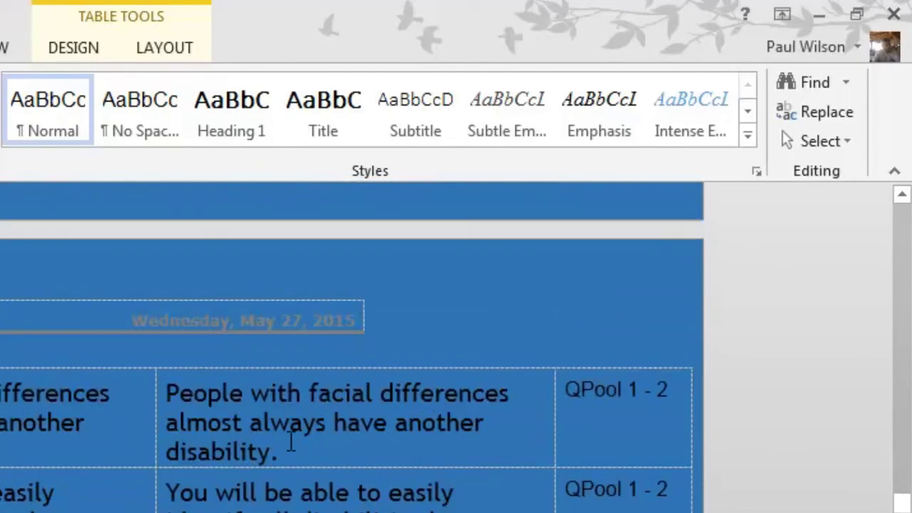
scroll(287, 435, "down", 2)
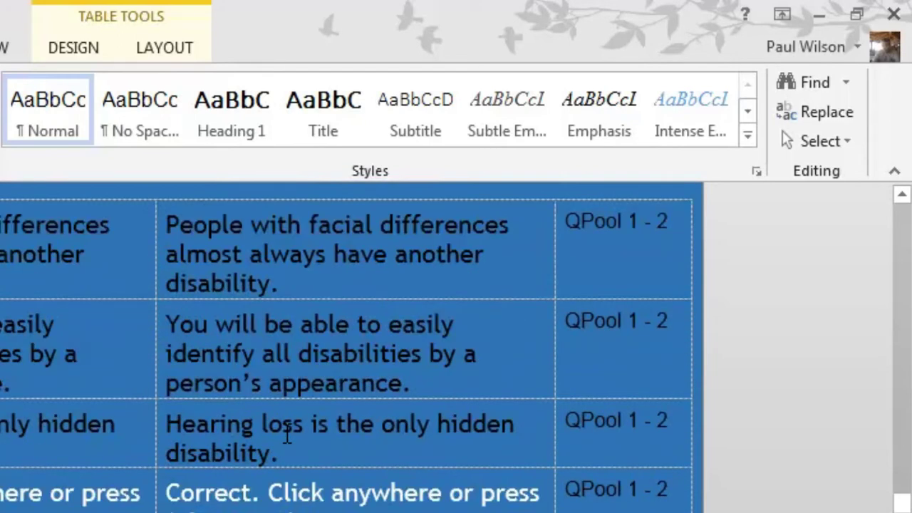
scroll(285, 439, "down", 10)
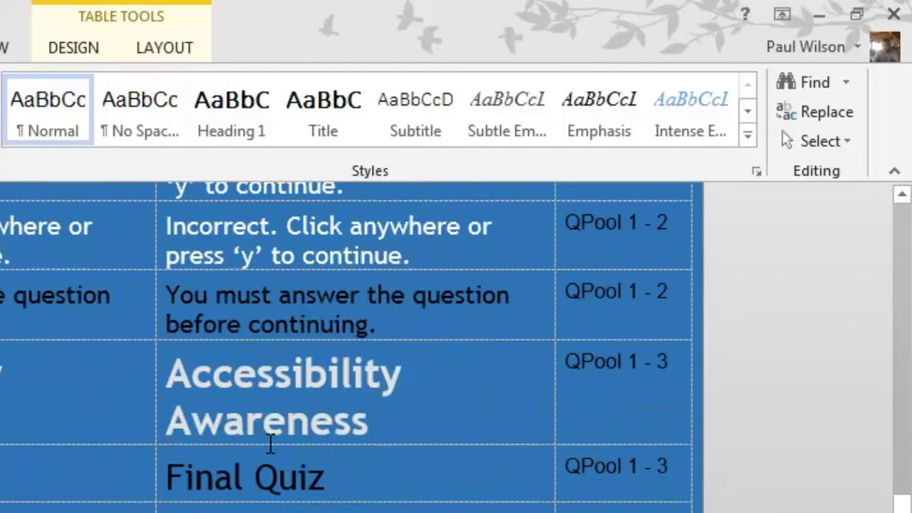
scroll(268, 442, "down", 15)
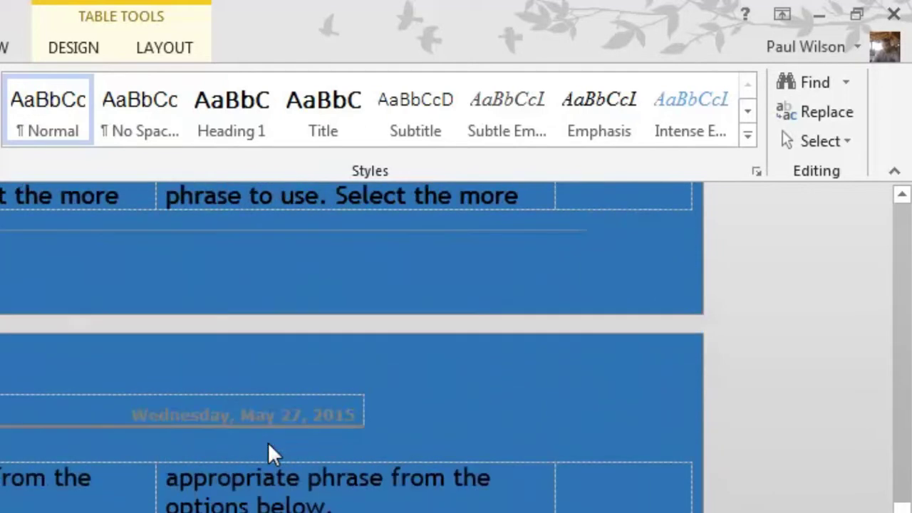
scroll(270, 445, "down", 15)
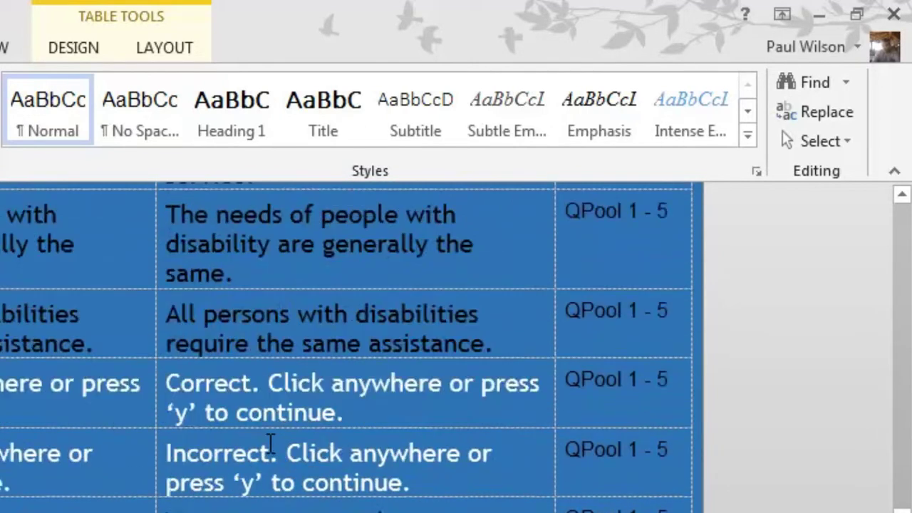
scroll(268, 442, "down", 15)
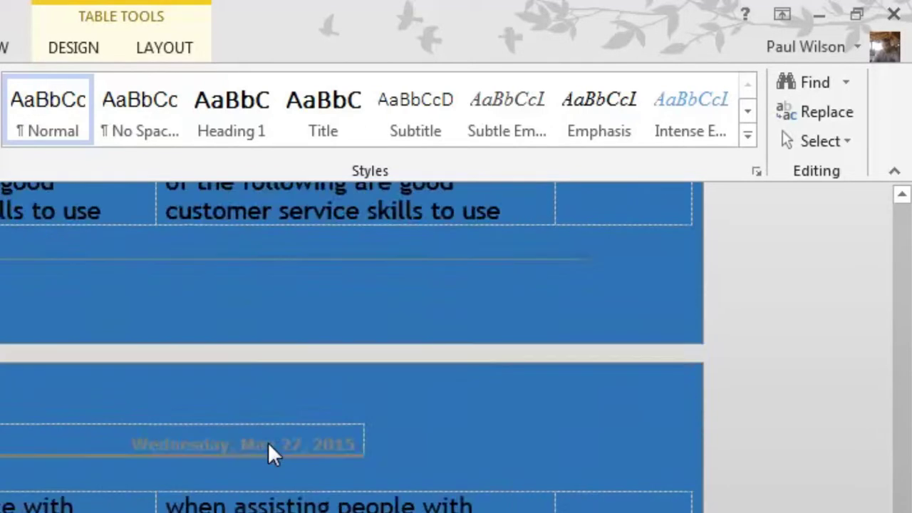
scroll(269, 438, "down", 15)
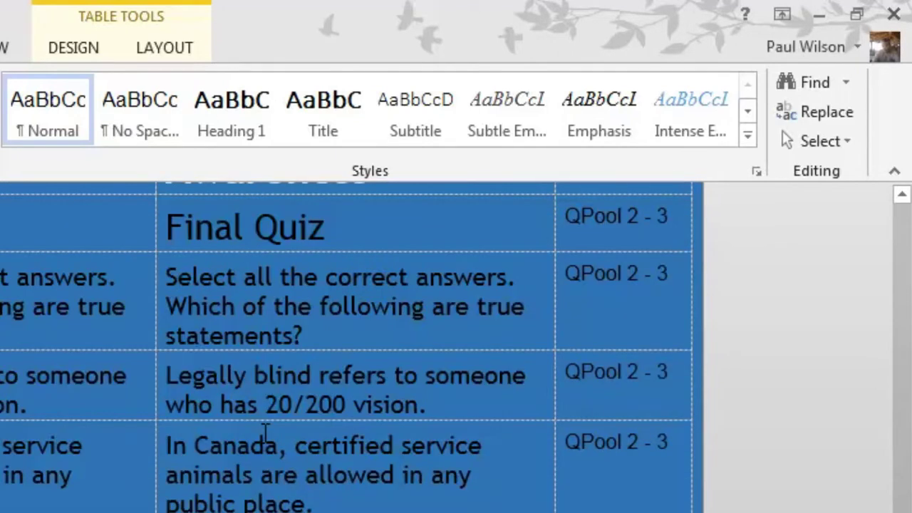
scroll(263, 433, "down", 15)
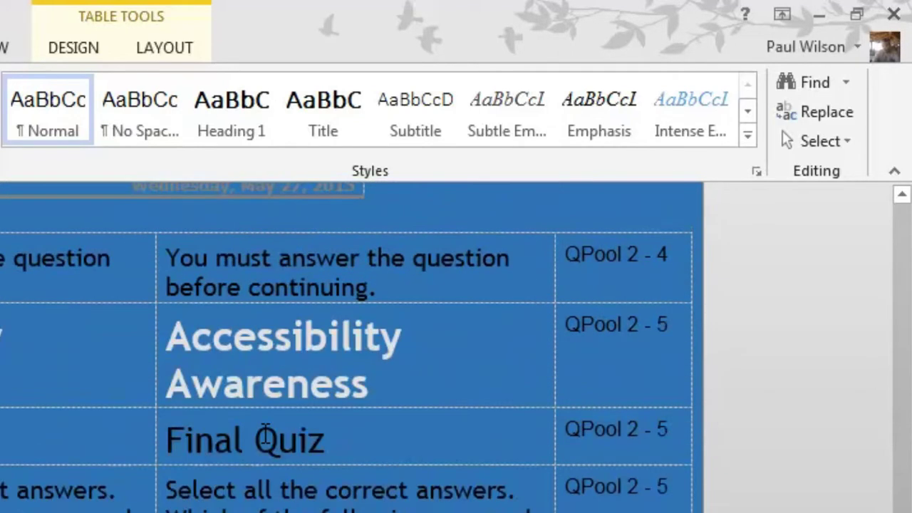
scroll(265, 433, "down", 15)
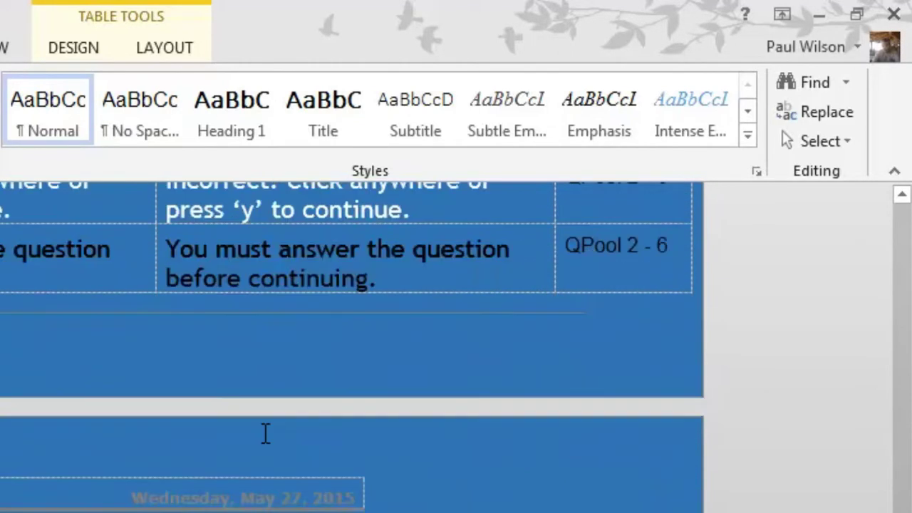
scroll(265, 434, "down", 12)
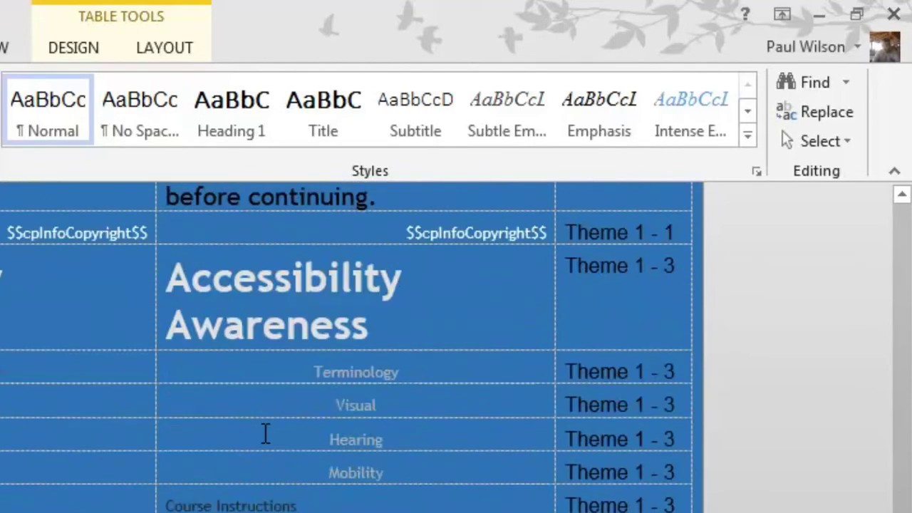
scroll(265, 434, "up", 8)
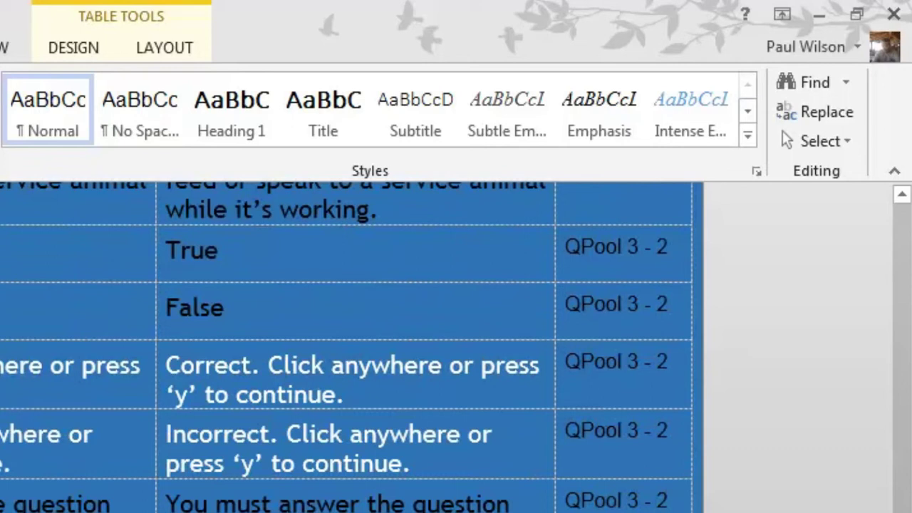
Step: Look through the remaining theme slide captions, from Theme 1 - 1 onward, until the closed caption section of the table
scroll(347, 342, "down", 5)
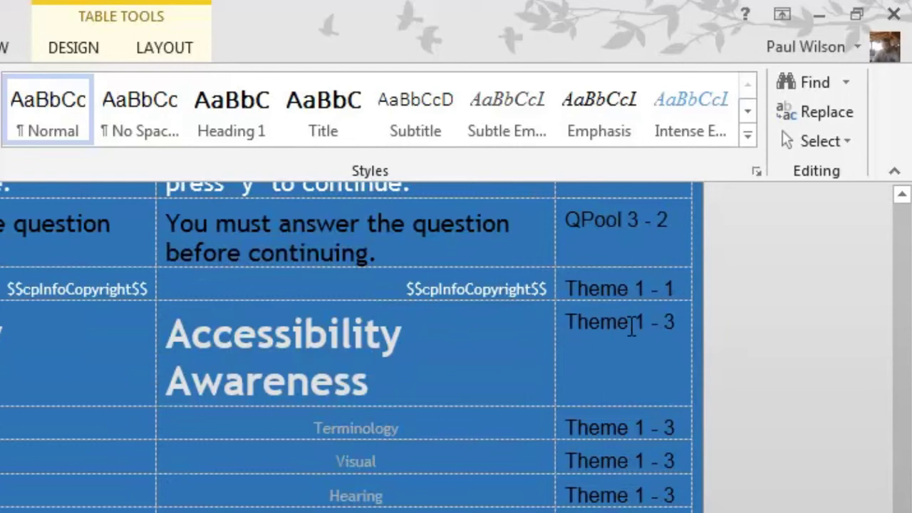
scroll(379, 506, "down", 20)
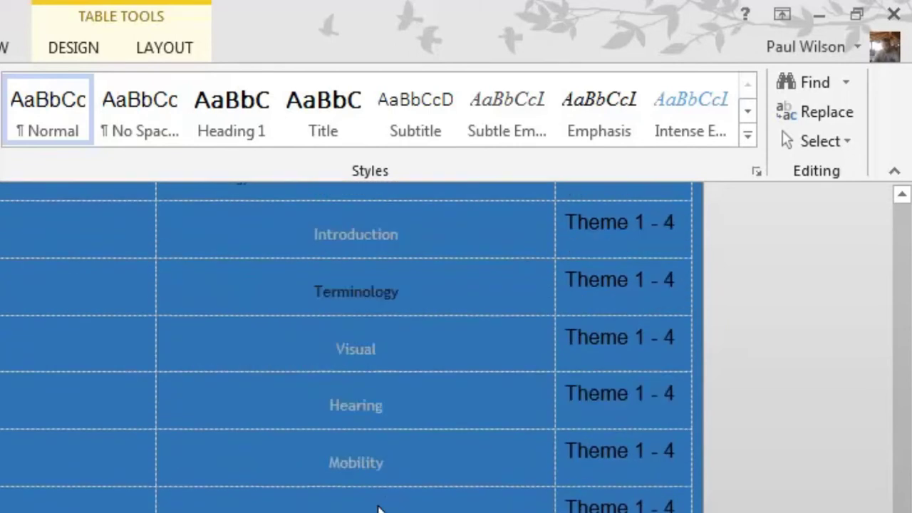
scroll(379, 503, "down", 20)
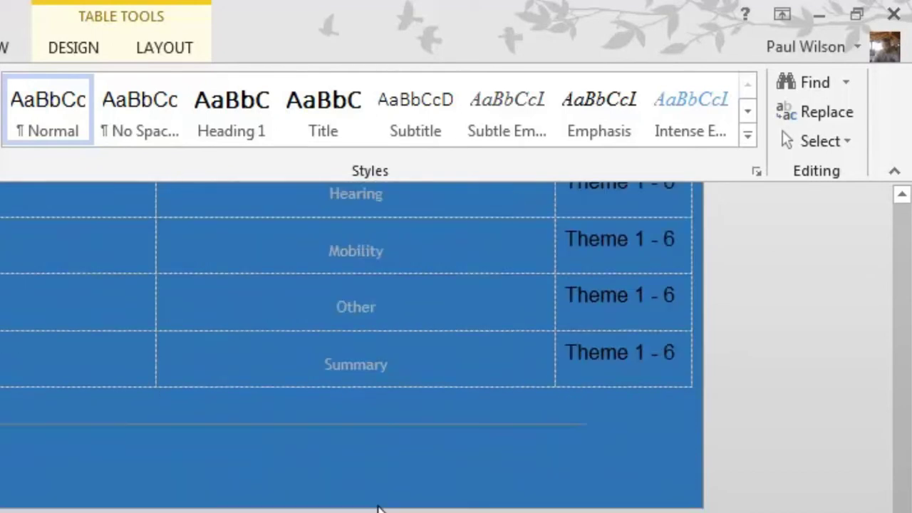
scroll(379, 503, "down", 20)
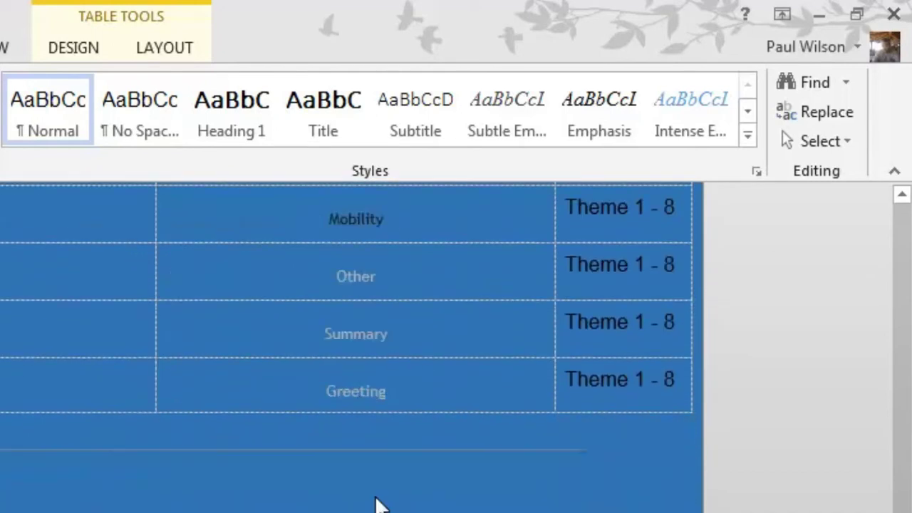
scroll(377, 496, "down", 20)
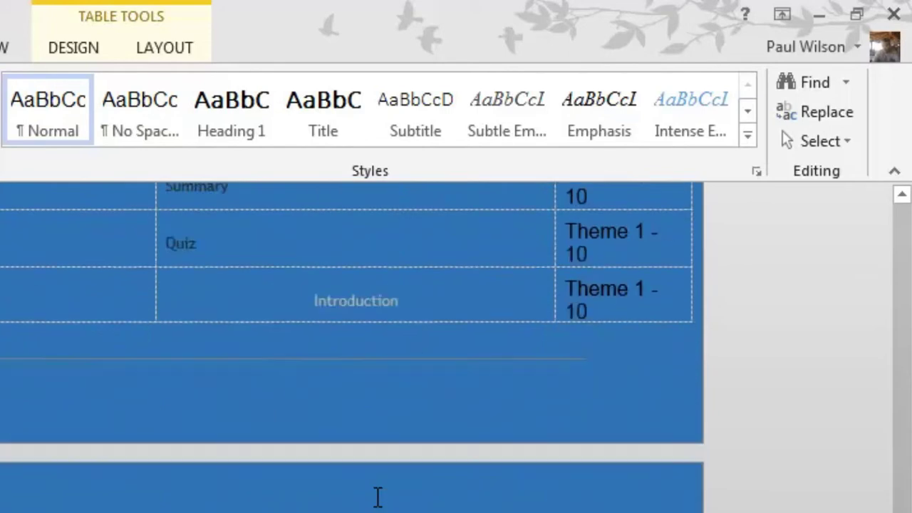
scroll(353, 348, "down", 20)
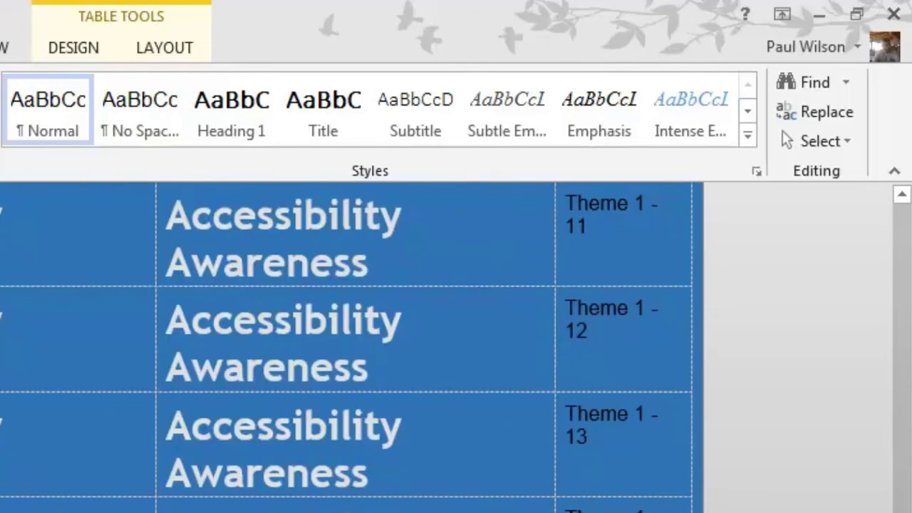
scroll(353, 349, "up", 5)
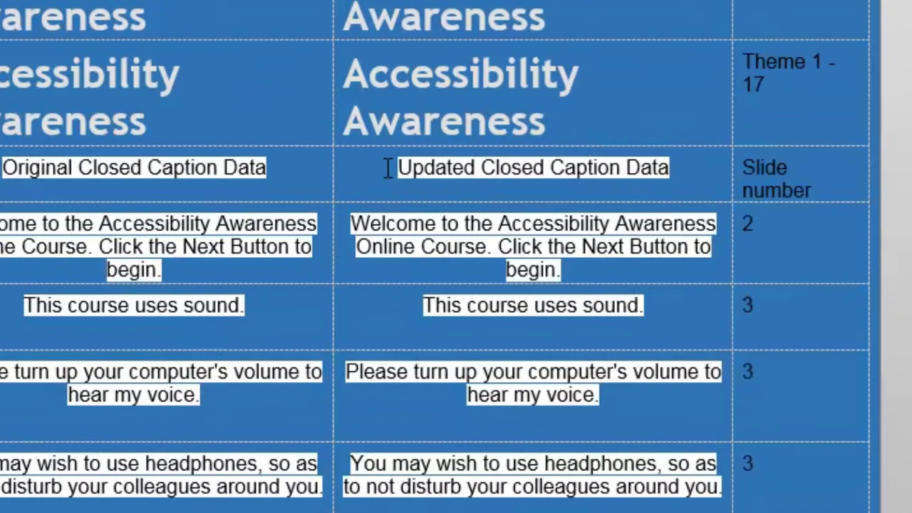
Step: Highlight the "Updated Closed Caption Data" column title and read the closed captions of slides 3 to 5
left_click_drag(387, 168, 665, 180)
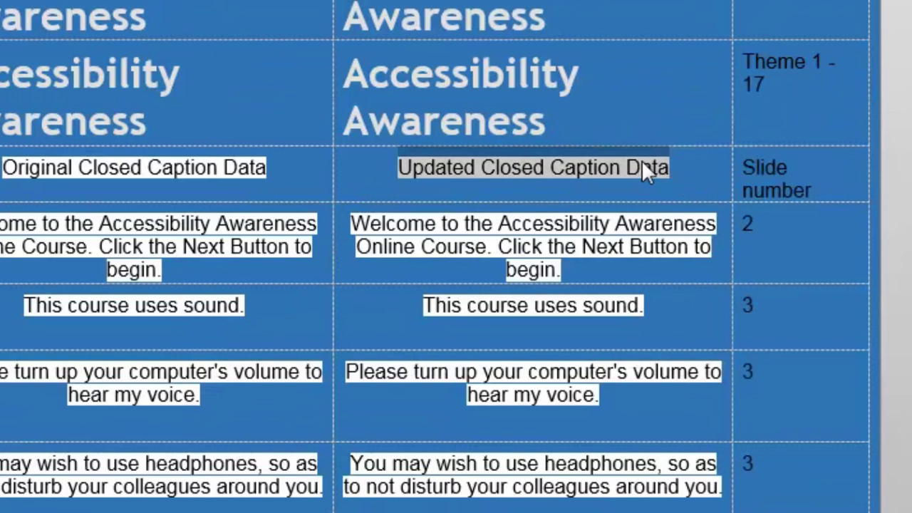
scroll(531, 317, "down", 10)
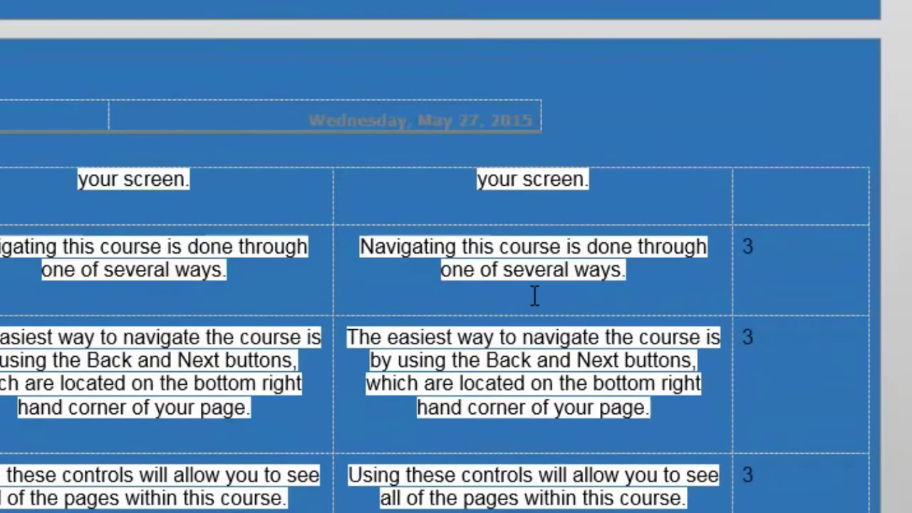
scroll(535, 295, "down", 10)
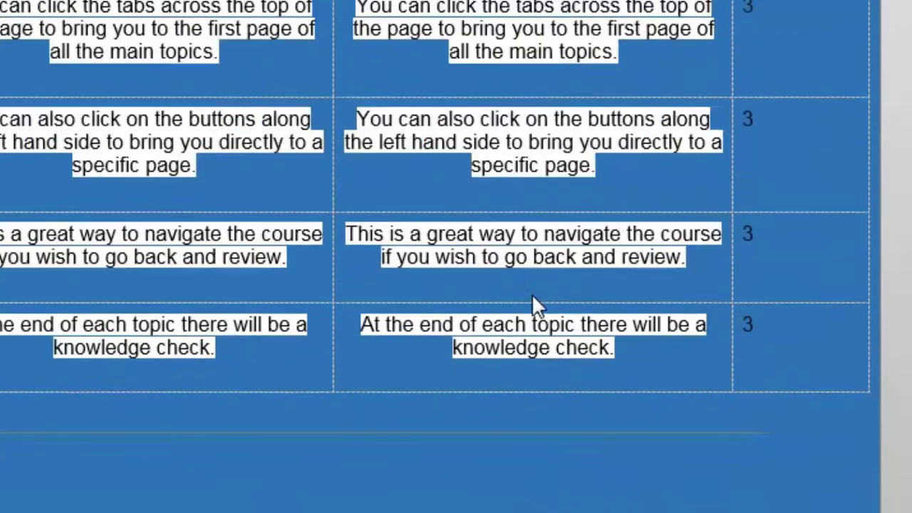
scroll(533, 305, "down", 9)
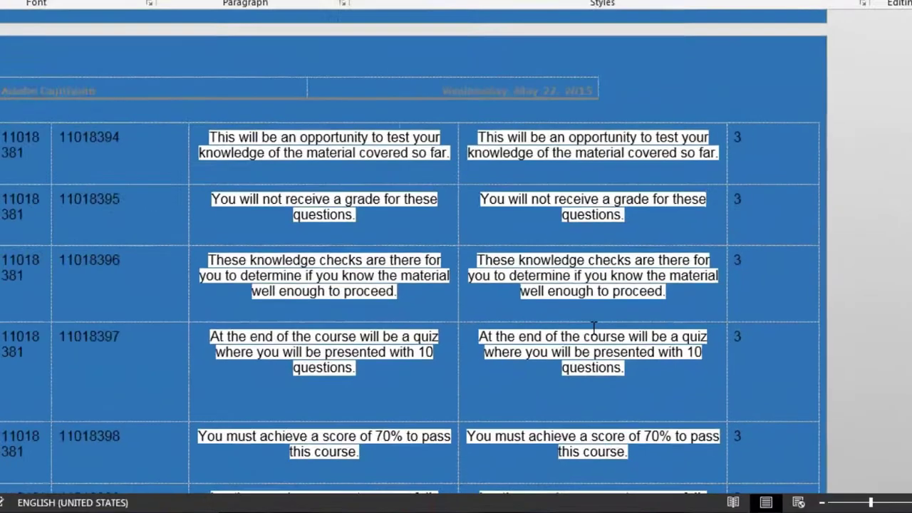
scroll(603, 334, "down", 4)
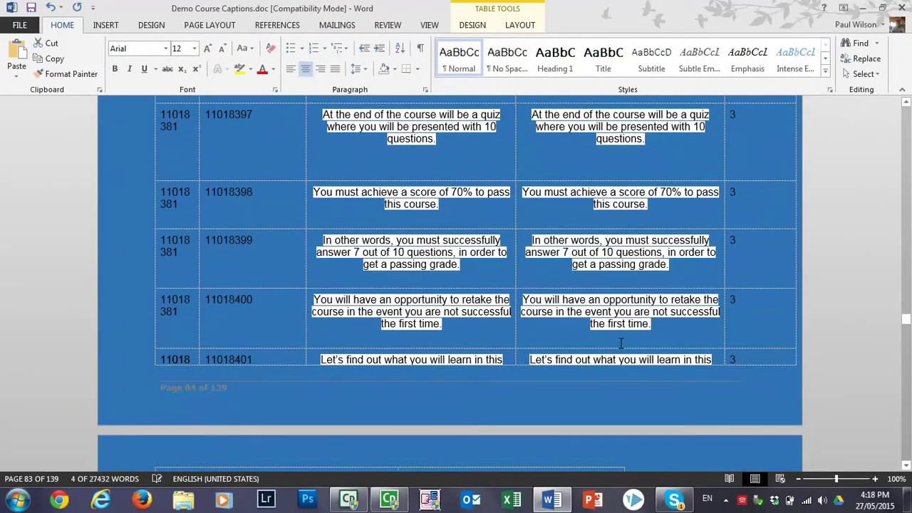
scroll(620, 343, "down", 6)
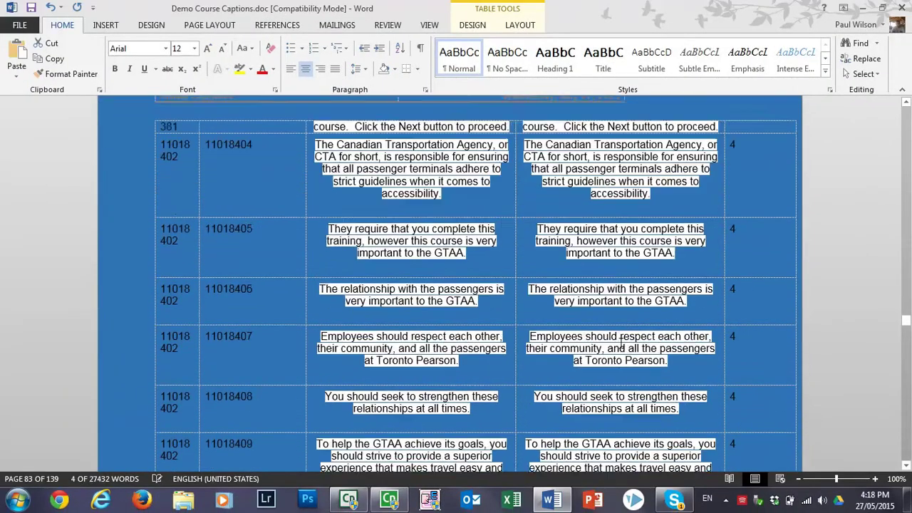
scroll(621, 343, "down", 6)
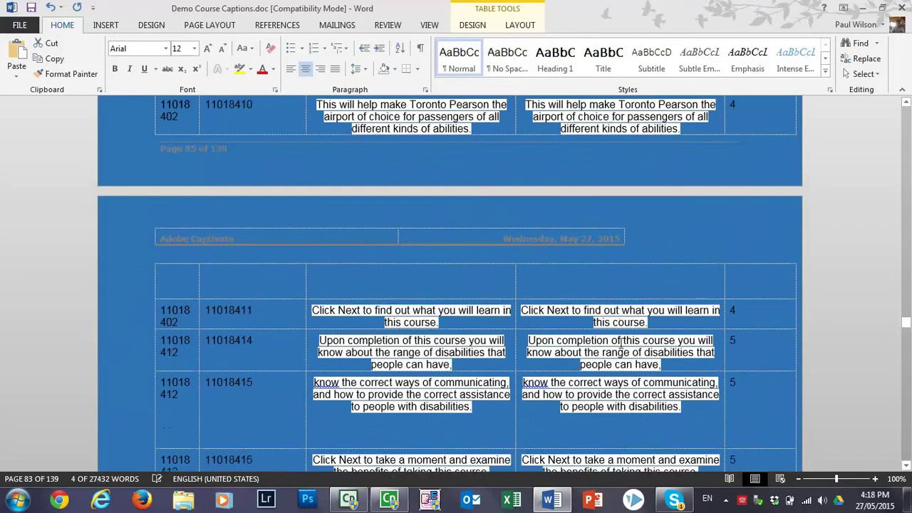
Step: Review the updated closed captions for slides 6 to 15, covering course benefits, terminology and assisting persons with disabilities
scroll(621, 343, "down", 2)
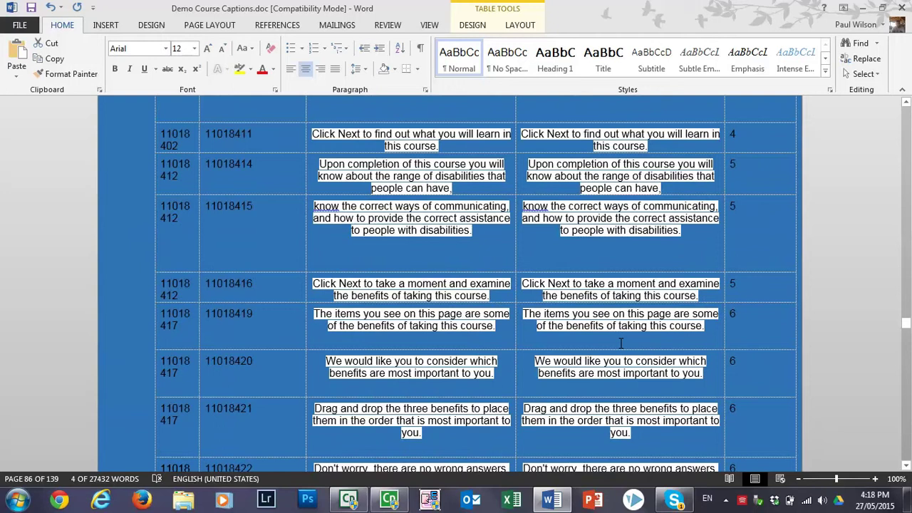
scroll(621, 343, "down", 4)
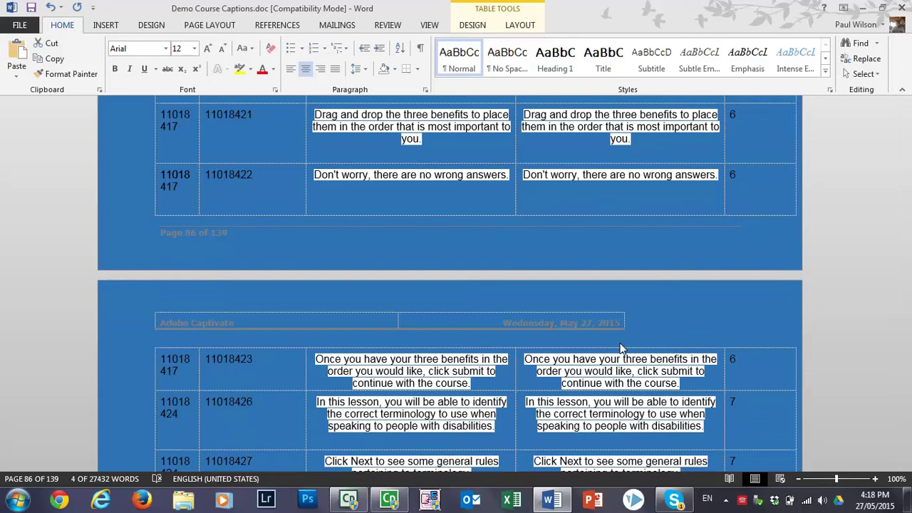
scroll(604, 167, "down", 2)
scroll(603, 168, "down", 2)
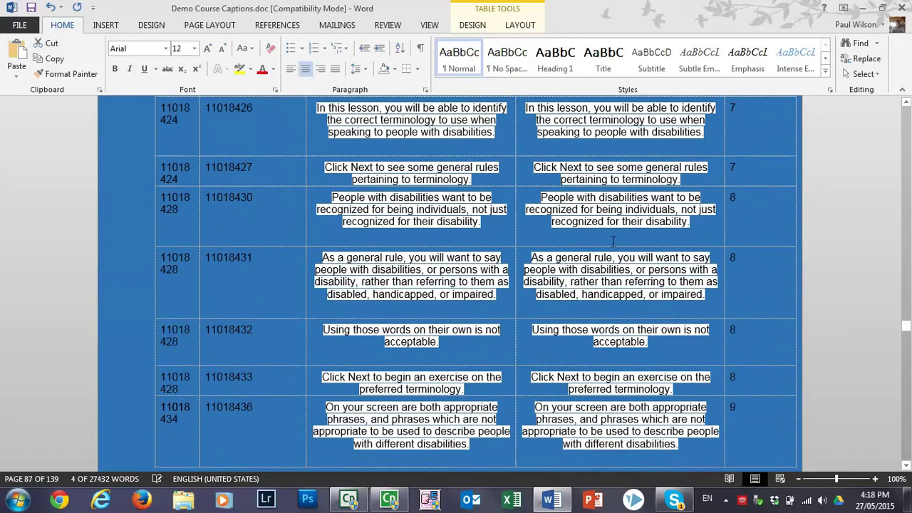
scroll(613, 243, "down", 7)
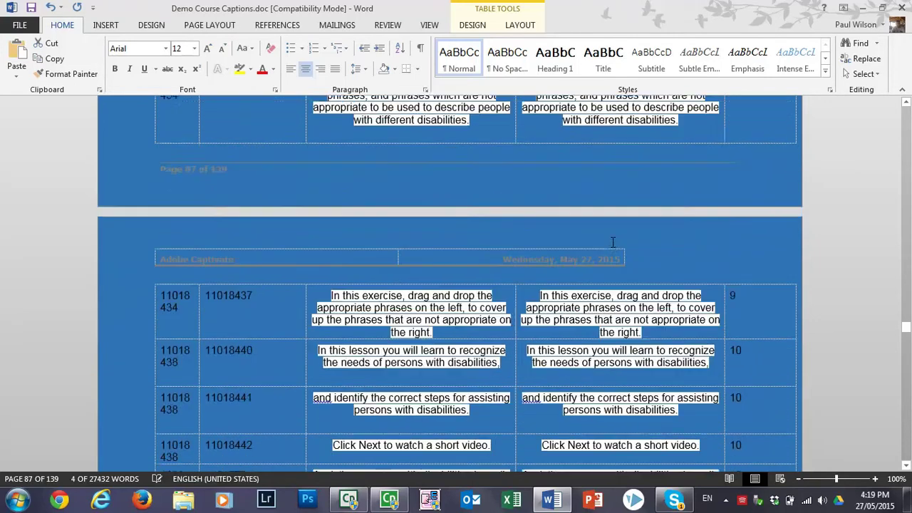
scroll(612, 243, "down", 12)
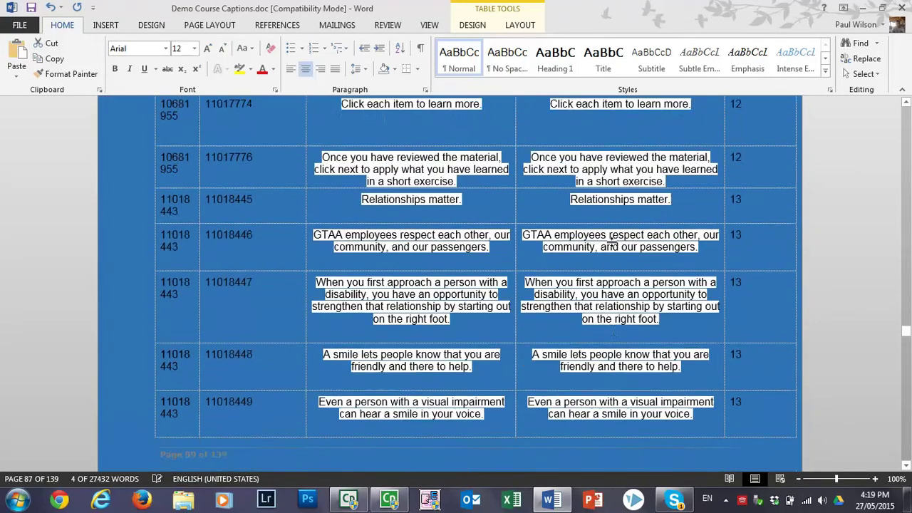
scroll(611, 248, "down", 9)
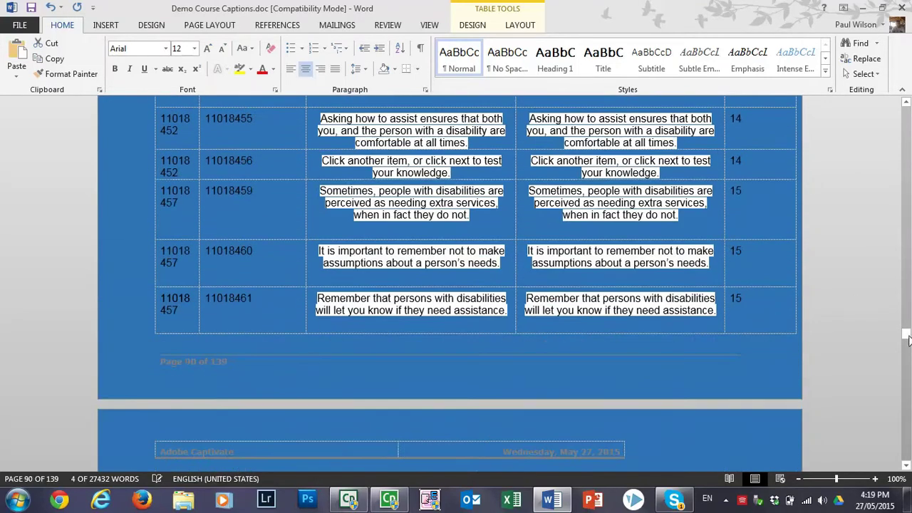
Step: Go to the end of the caption document, close Demo Course Captions.doc and save its changes
left_click_drag(907, 339, 907, 459)
left_click(902, 8)
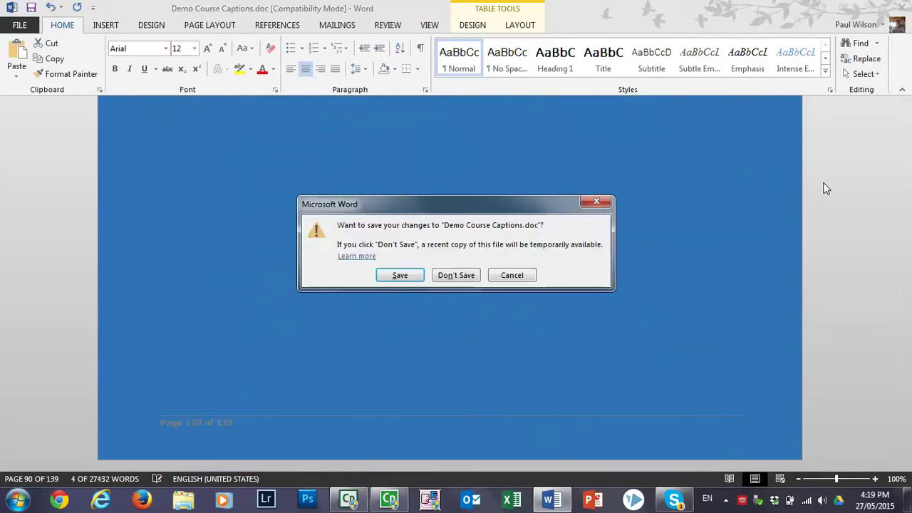
left_click(403, 277)
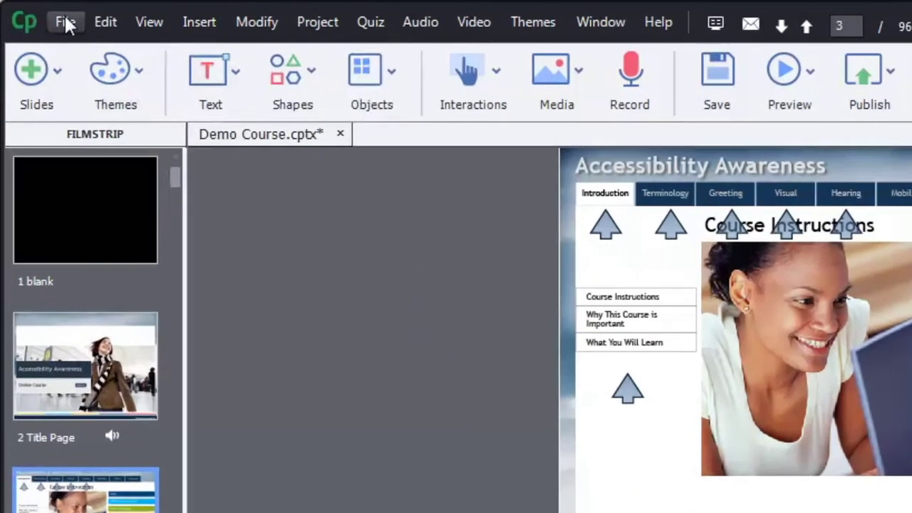
Step: In Adobe Captivate, start importing the project captions and closed captions into Demo Course.cptx
left_click(40, 13)
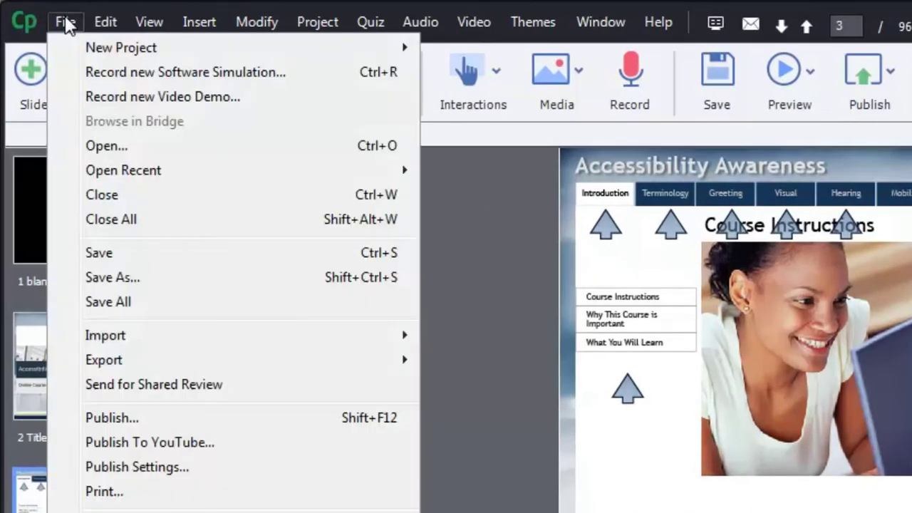
mouse_move(153, 362)
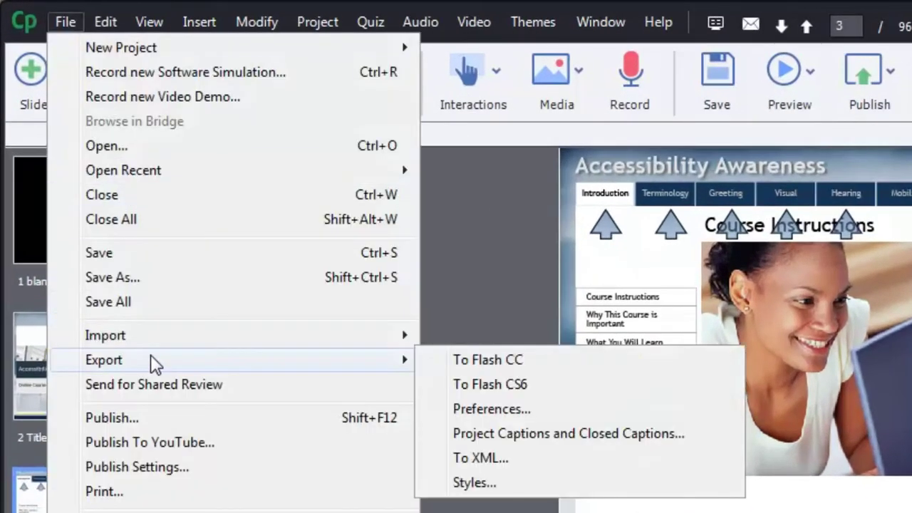
mouse_move(148, 328)
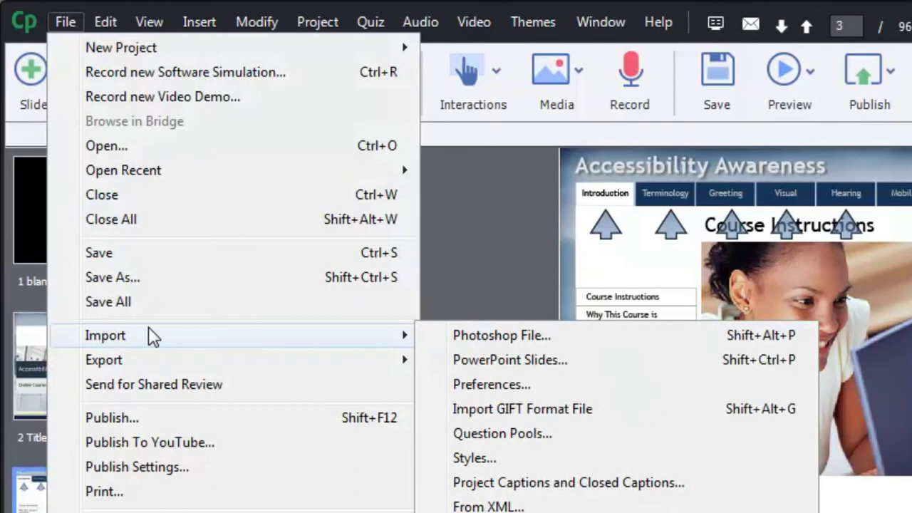